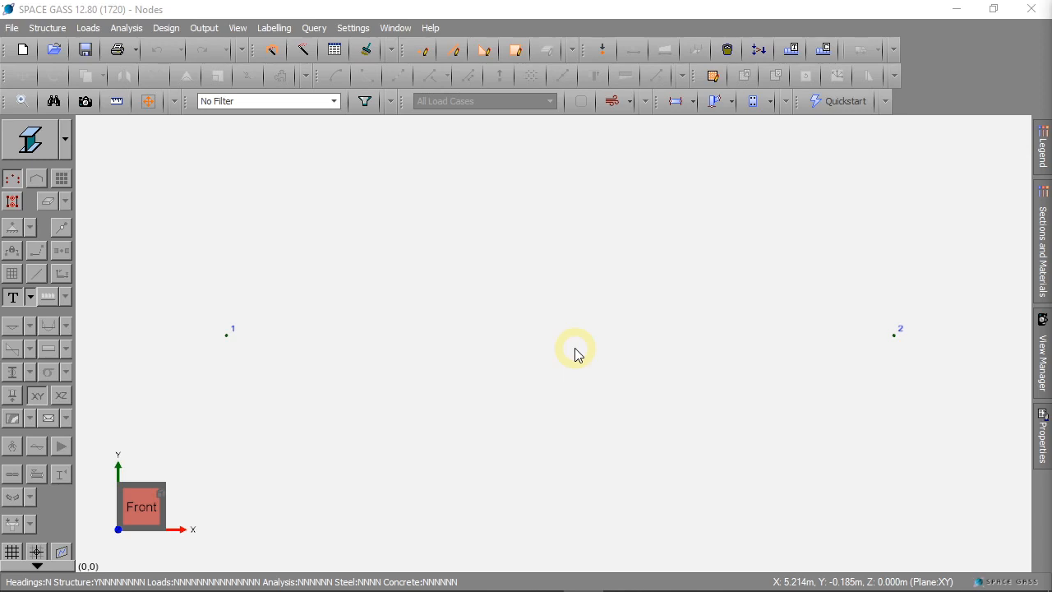
Step: Add member 1 in the members datasheet, running from node 1 to node 2 with section 1 and material 1
left_click(48, 28)
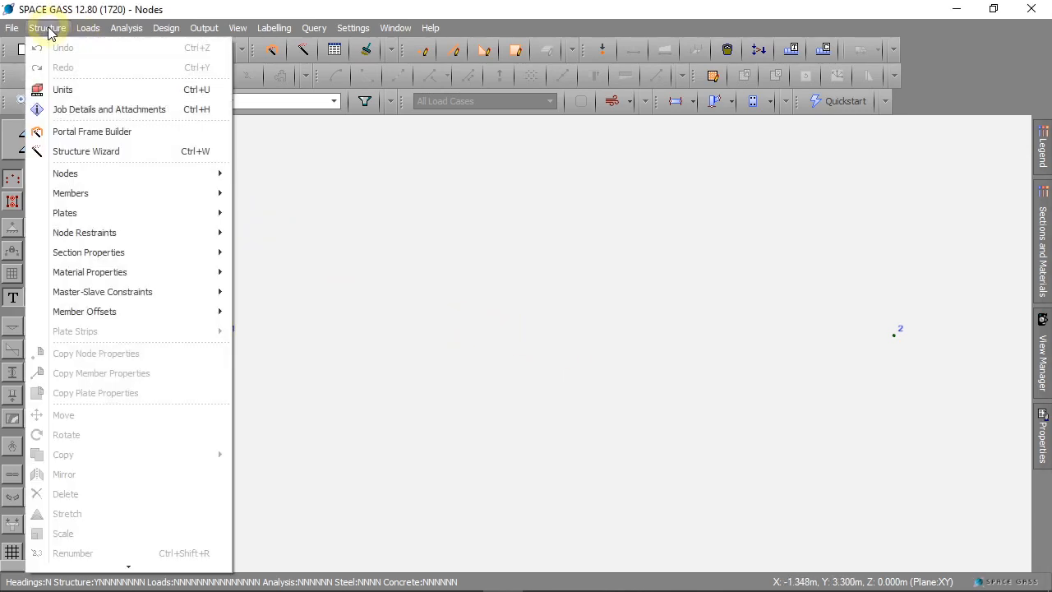
mouse_move(81, 194)
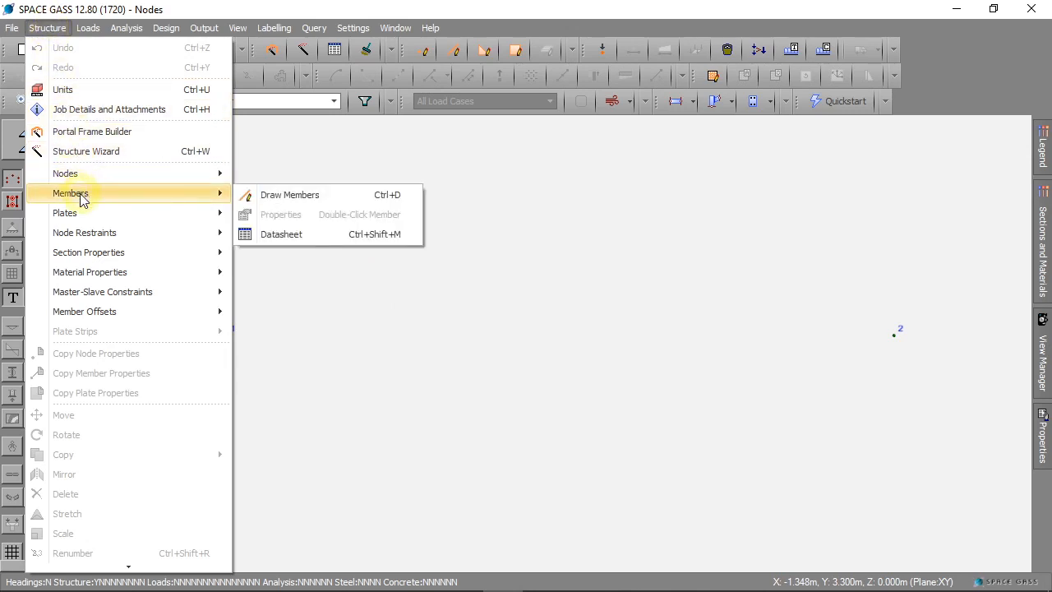
left_click(275, 235)
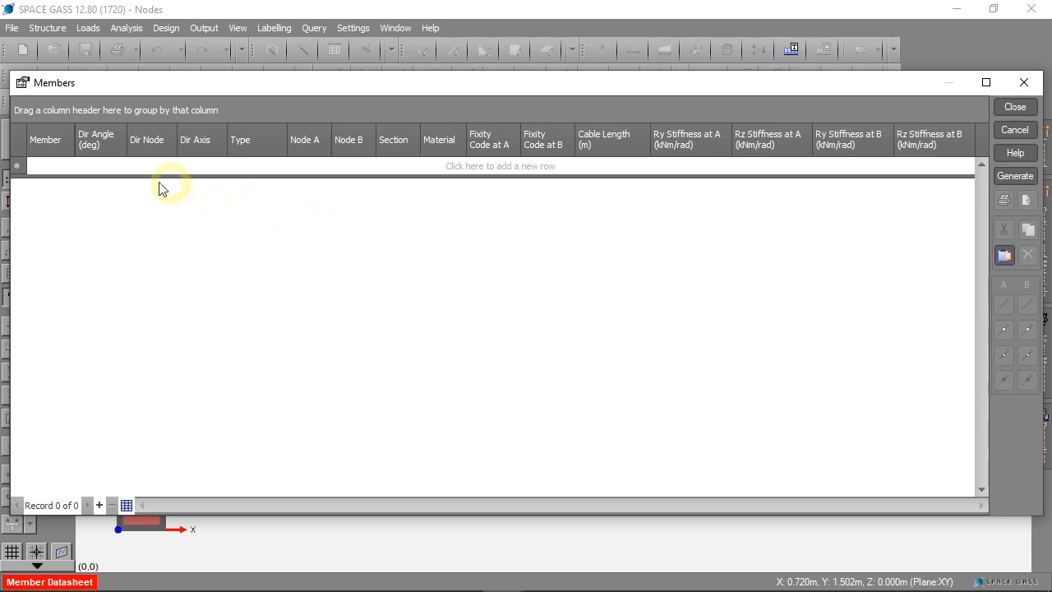
left_click(53, 165)
type("1")
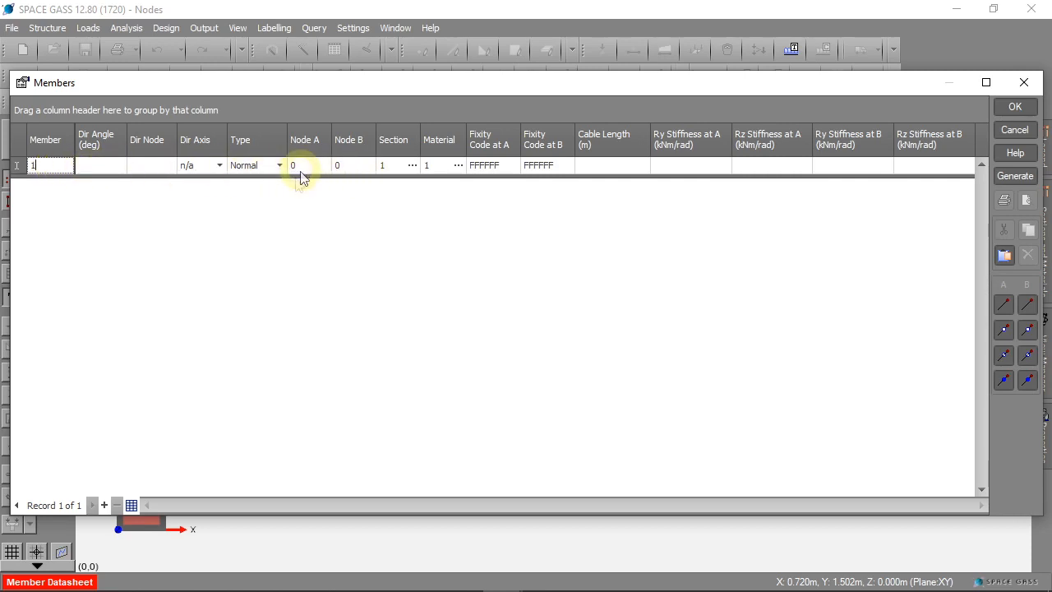
key("Return")
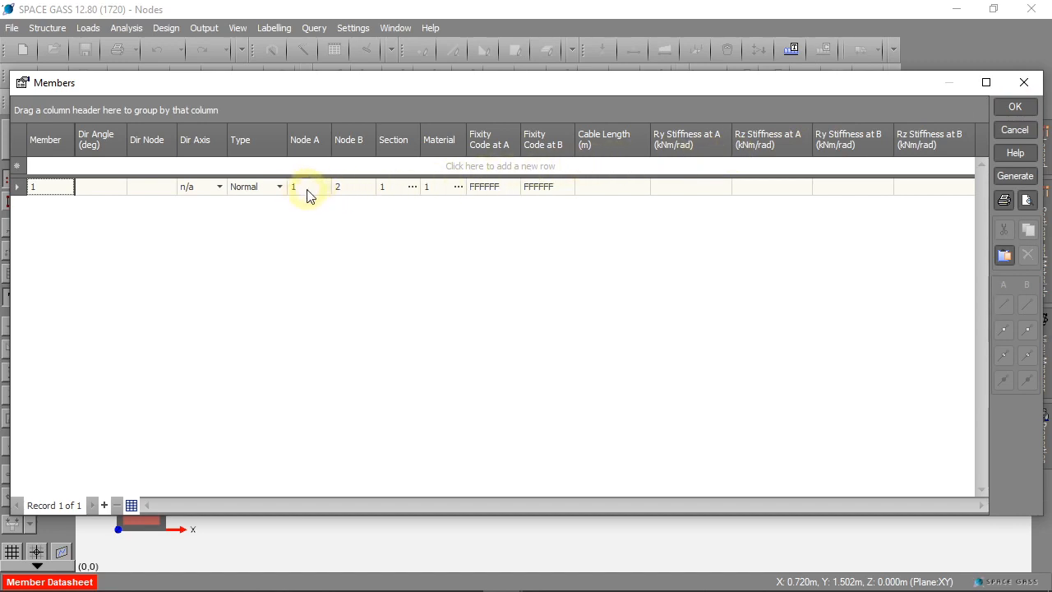
left_click(1013, 109)
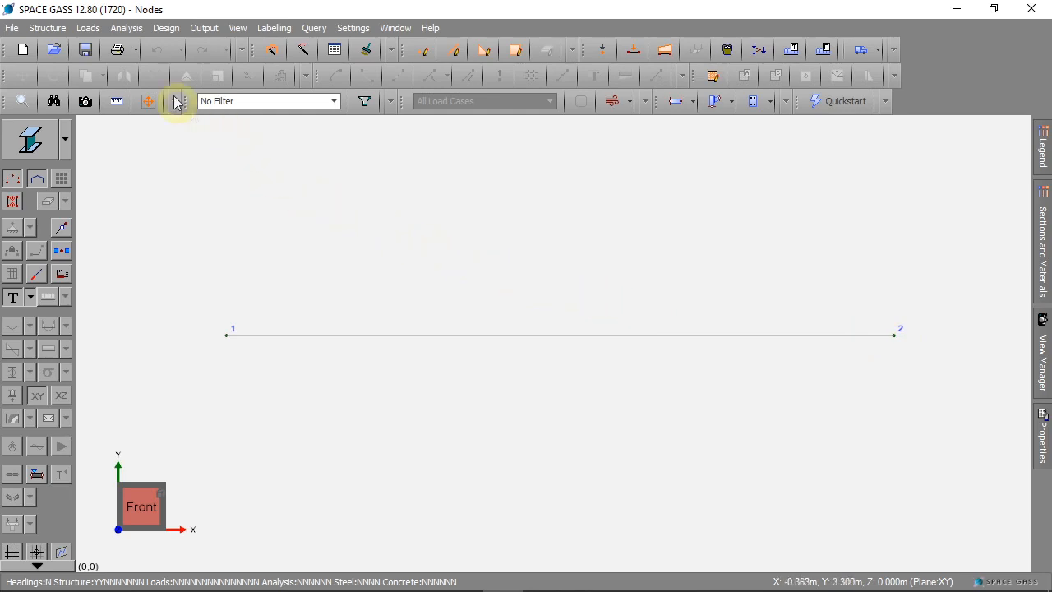
Step: Review the section and material numbers assigned to member 1 in the members datasheet
left_click(48, 28)
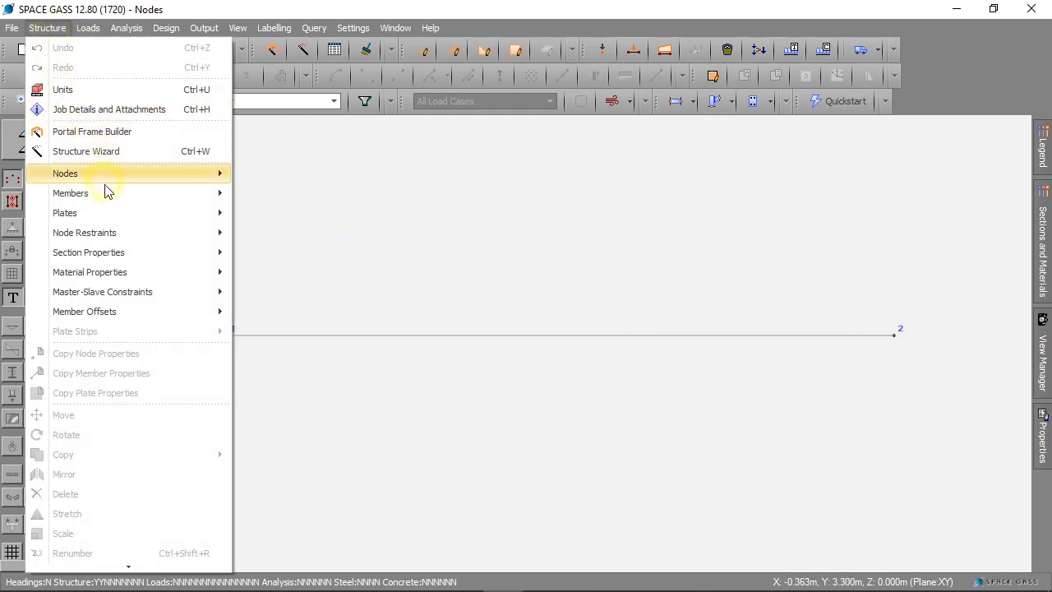
mouse_move(107, 191)
left_click(295, 235)
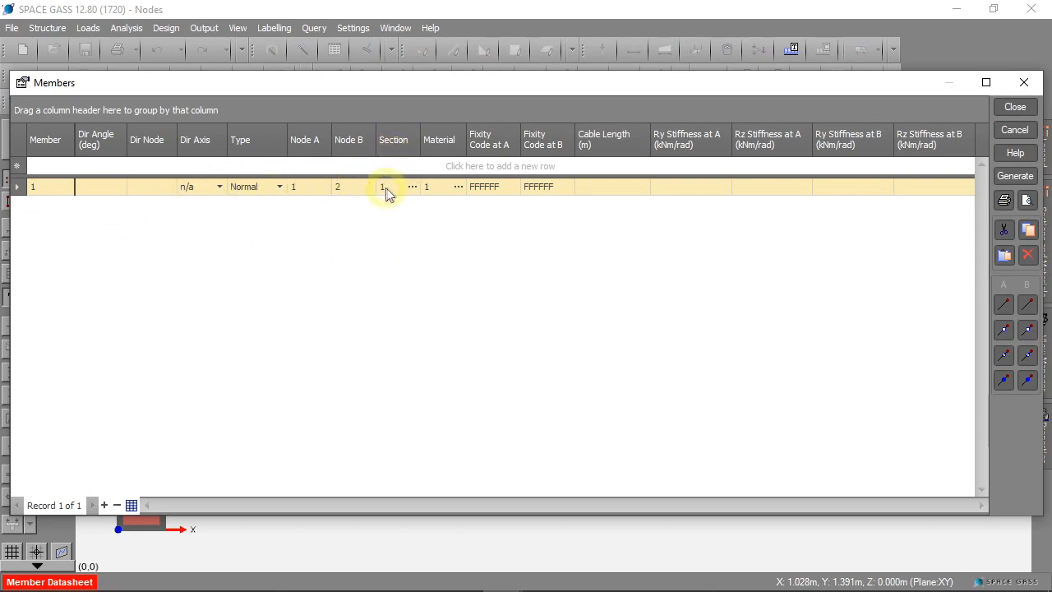
mouse_move(387, 188)
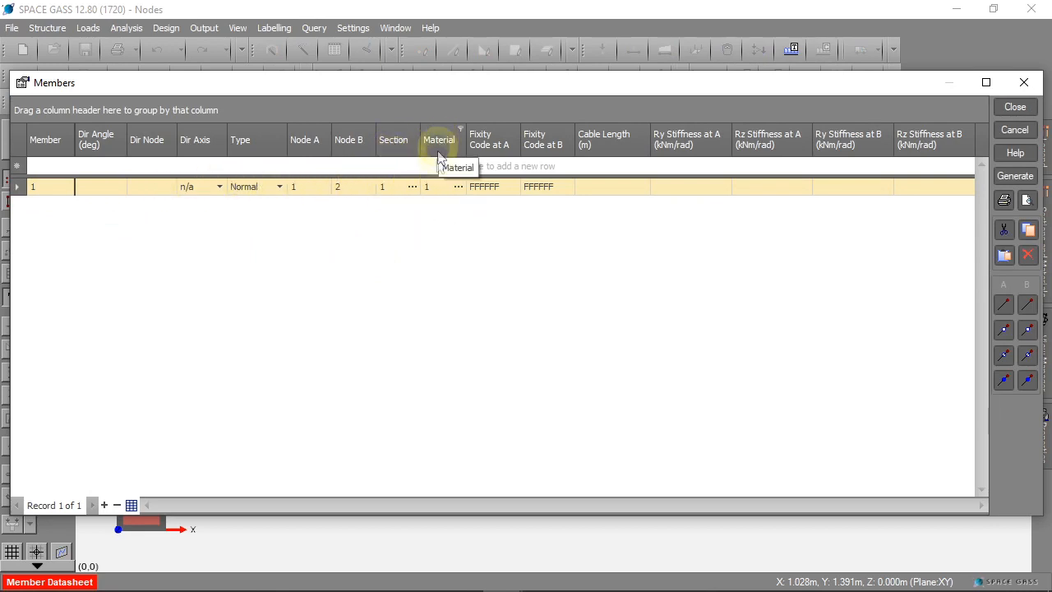
mouse_move(430, 191)
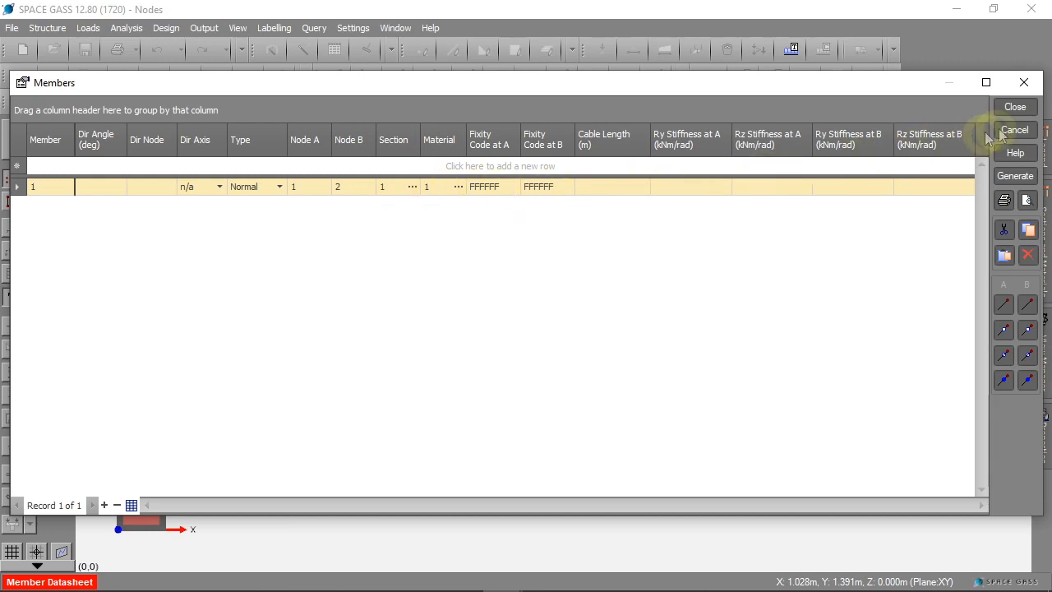
left_click(1019, 109)
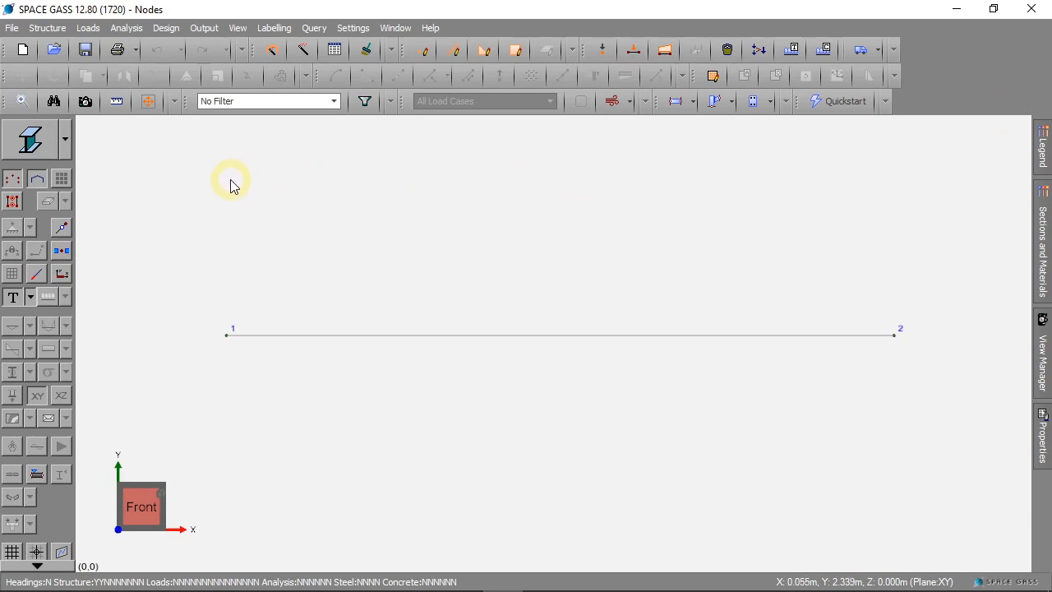
Step: Start a new entry numbered 1 in the section properties datasheet
left_click(51, 30)
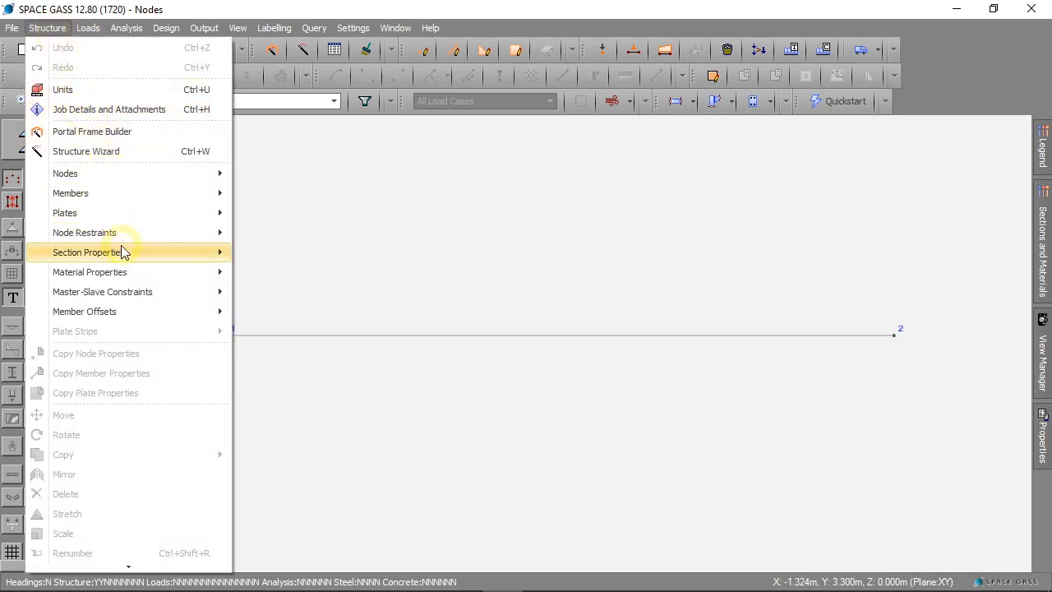
mouse_move(121, 256)
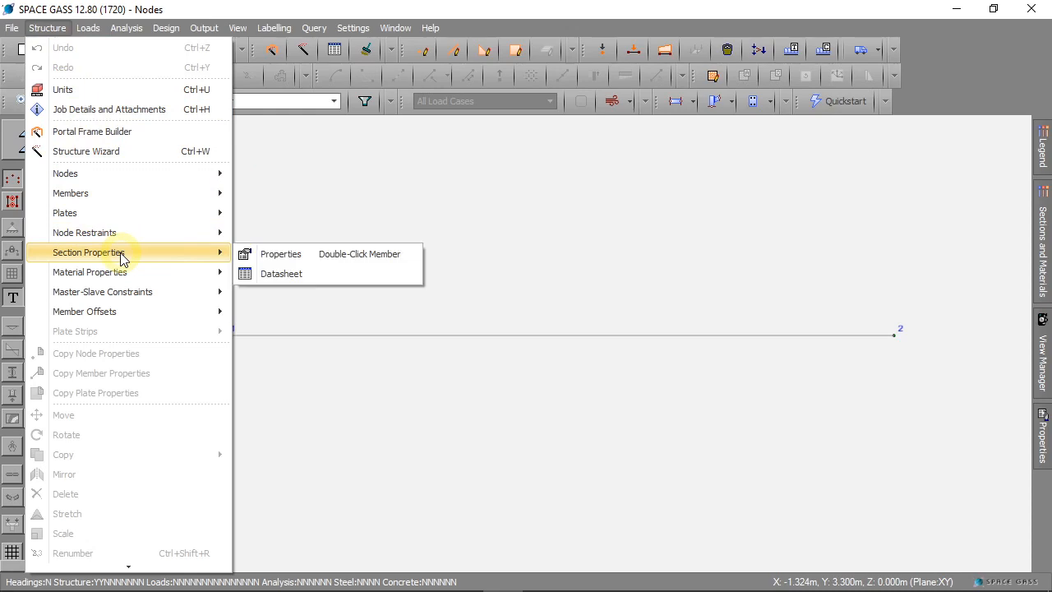
left_click(291, 277)
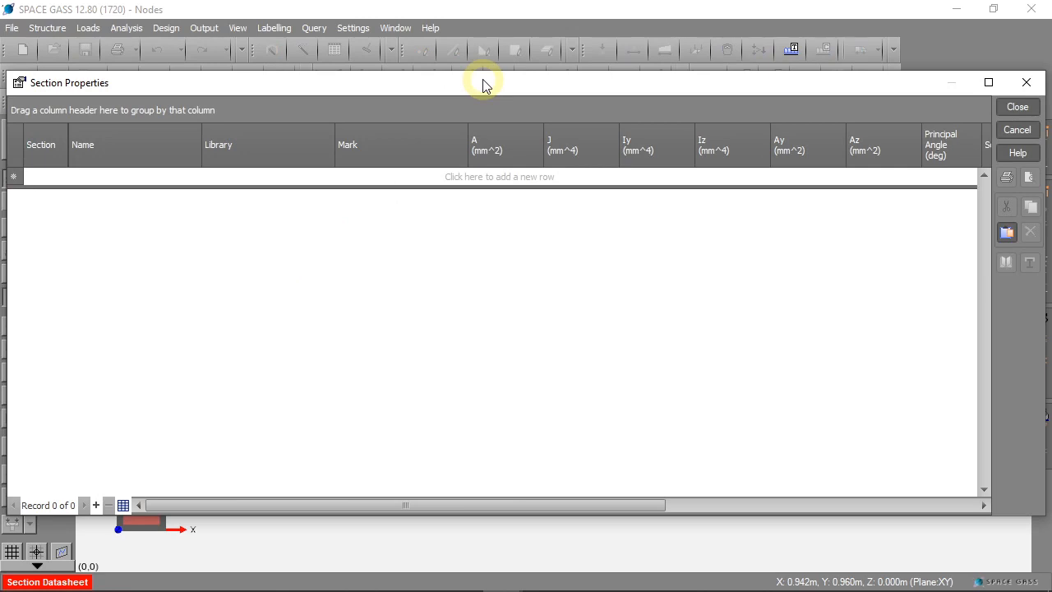
left_click(48, 175)
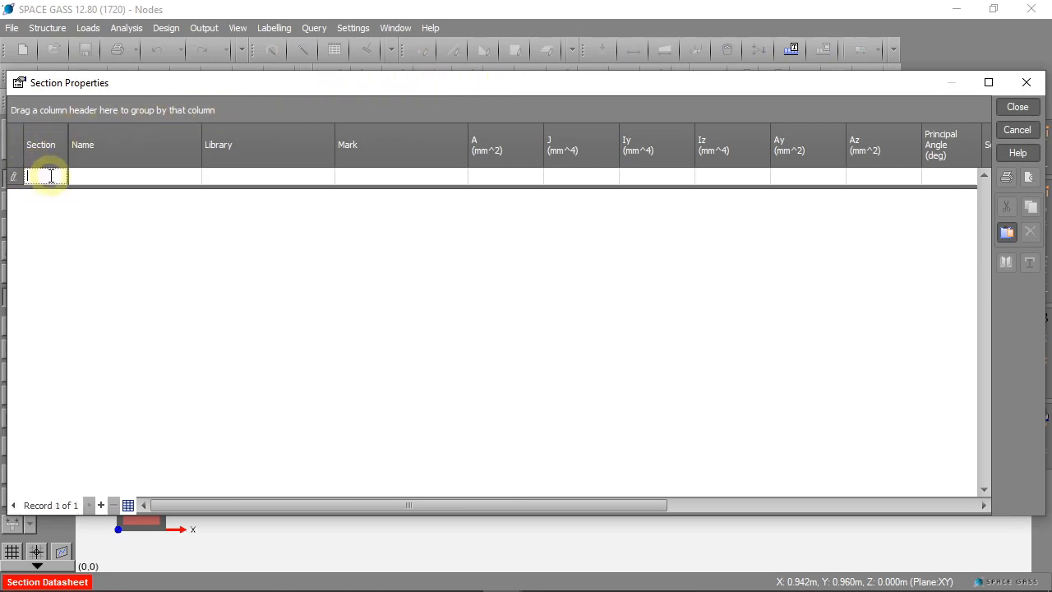
type("1")
key("Tab")
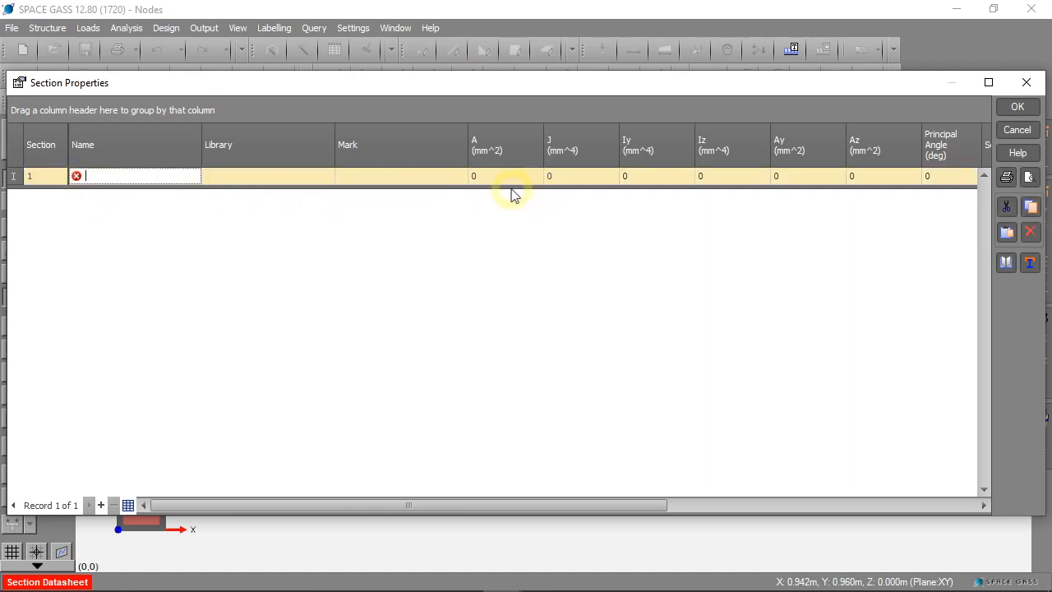
Step: Assign the 310 UB 32.0 universal beam from the Aust300 library to section 1 and save the section datasheet
left_click(1006, 263)
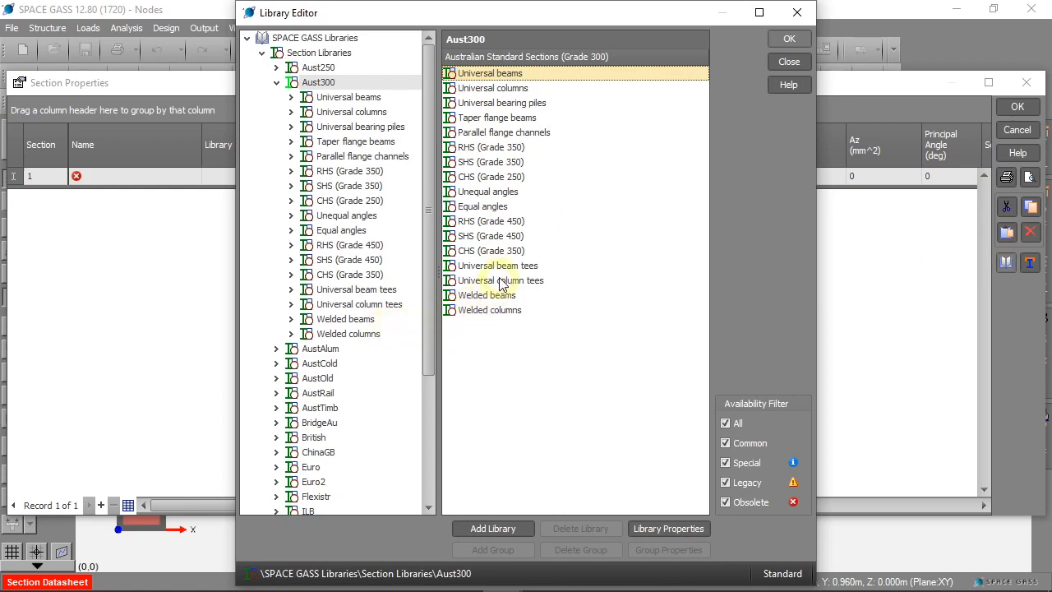
double_click(486, 75)
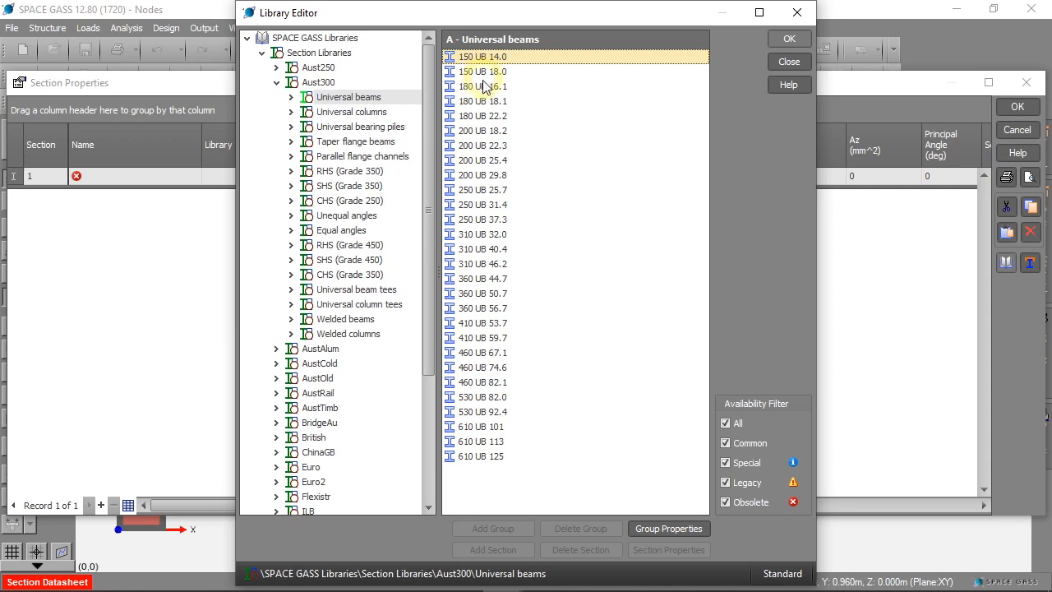
left_click(482, 236)
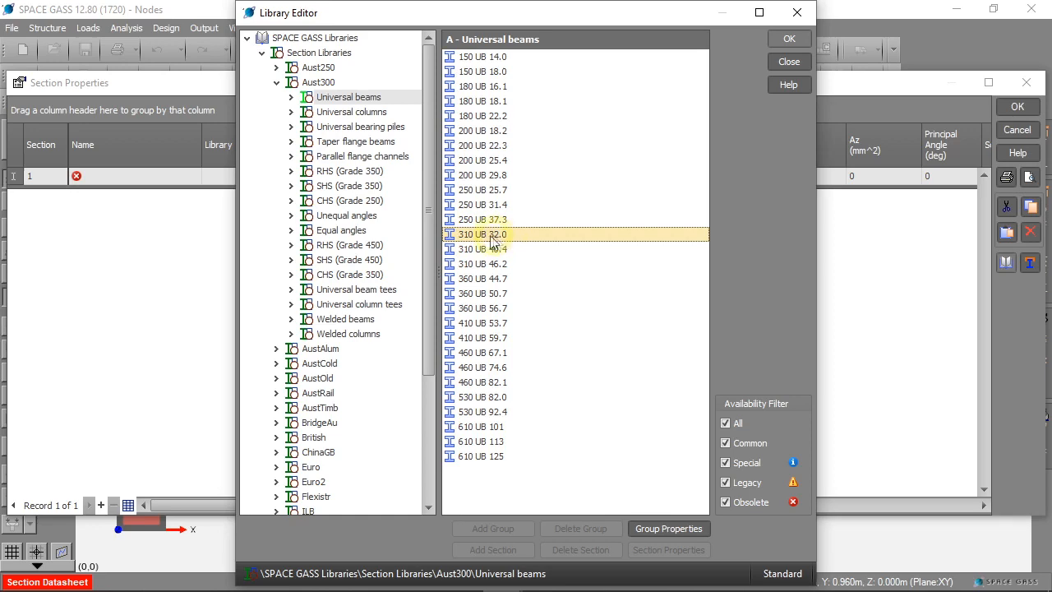
double_click(482, 236)
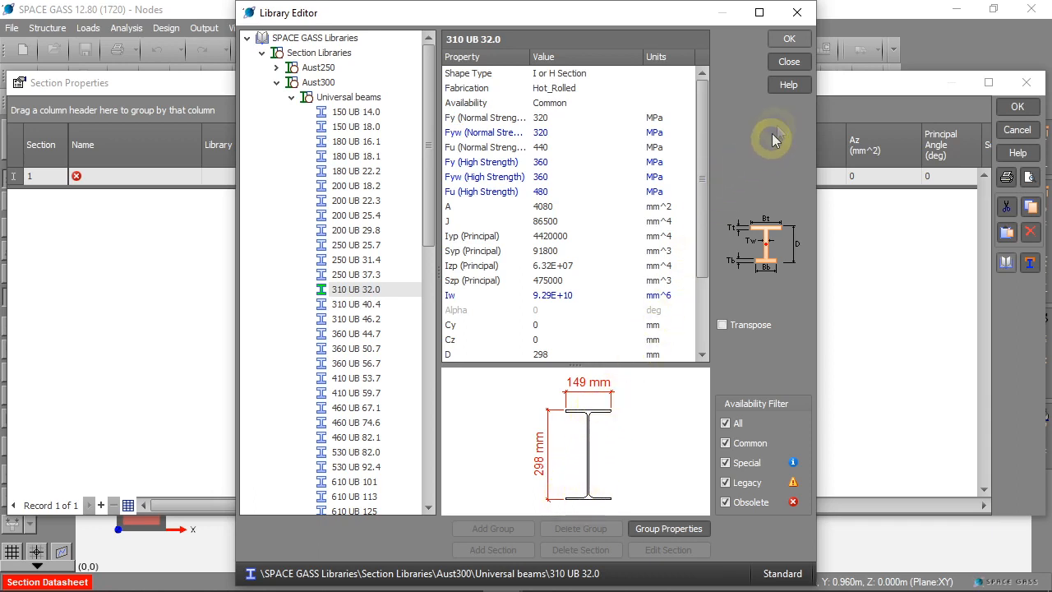
left_click(789, 39)
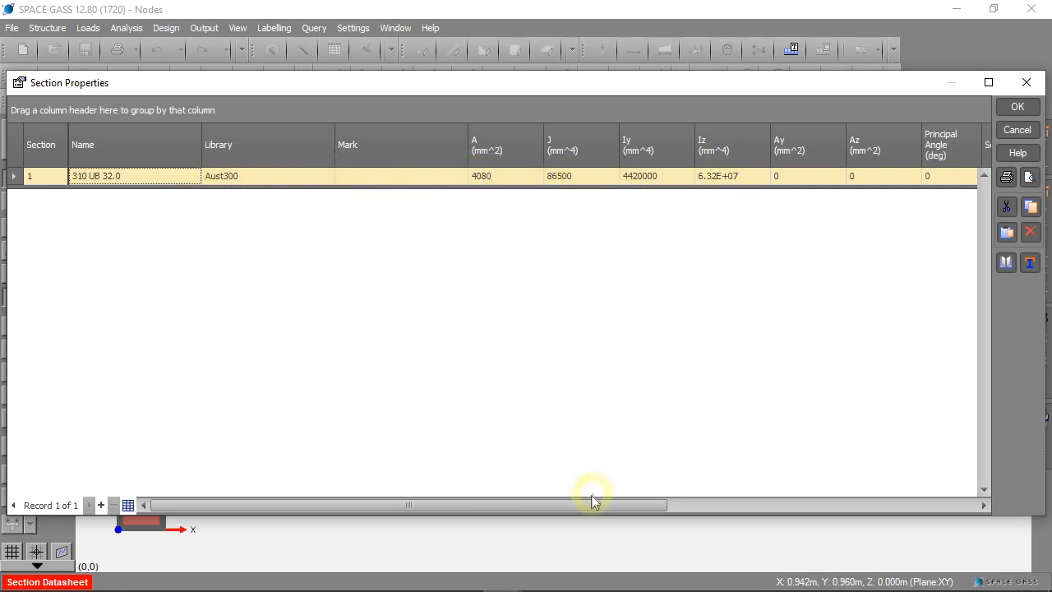
left_click_drag(592, 509, 832, 491)
left_click(1017, 107)
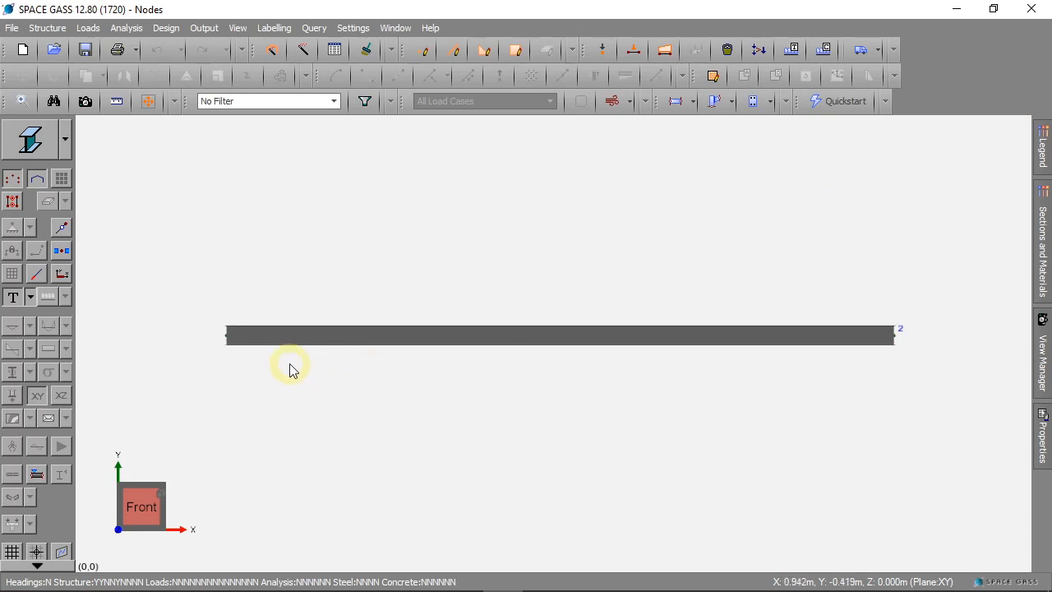
Step: Inspect the beam's I-shape in 3D and read the property summary of member 1
middle_click_drag(289, 364, 304, 359)
middle_click_drag(312, 359, 477, 364, "shift")
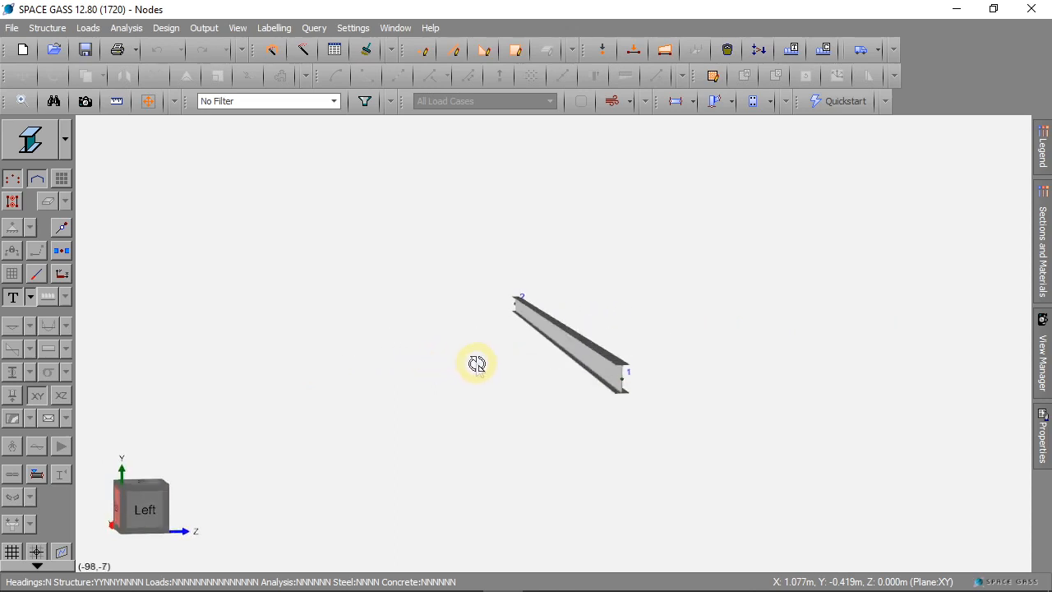
left_click(618, 369)
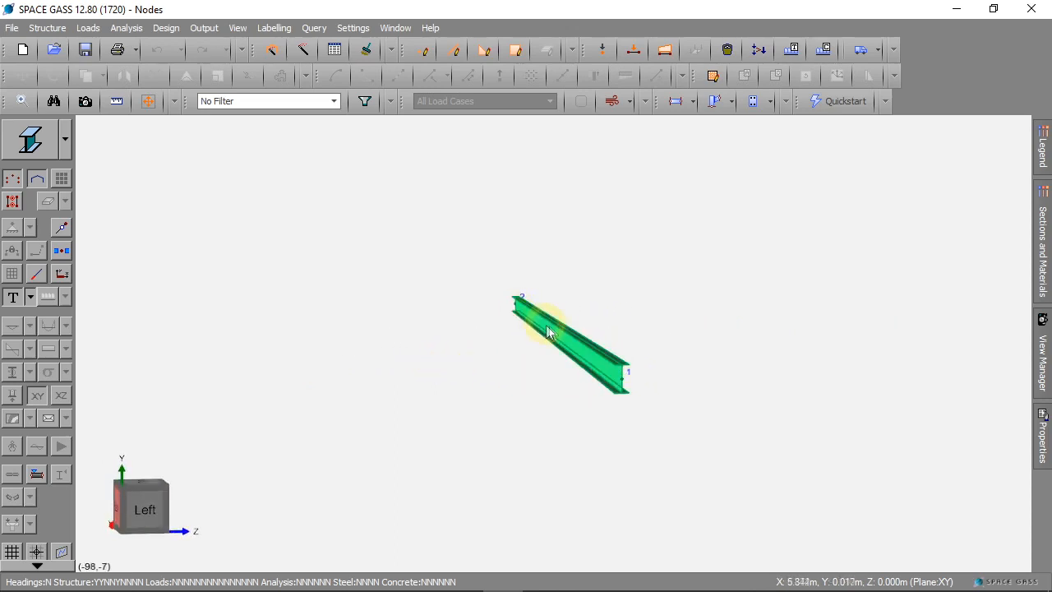
mouse_move(587, 357)
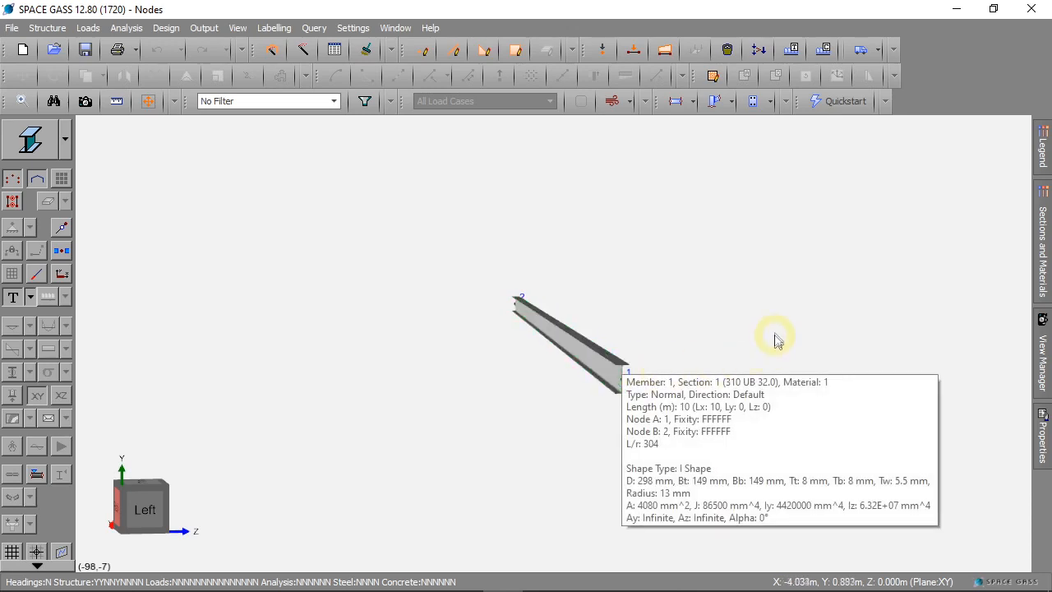
Step: Change the display mode to Wireframe and view the member from the front
left_click(68, 138)
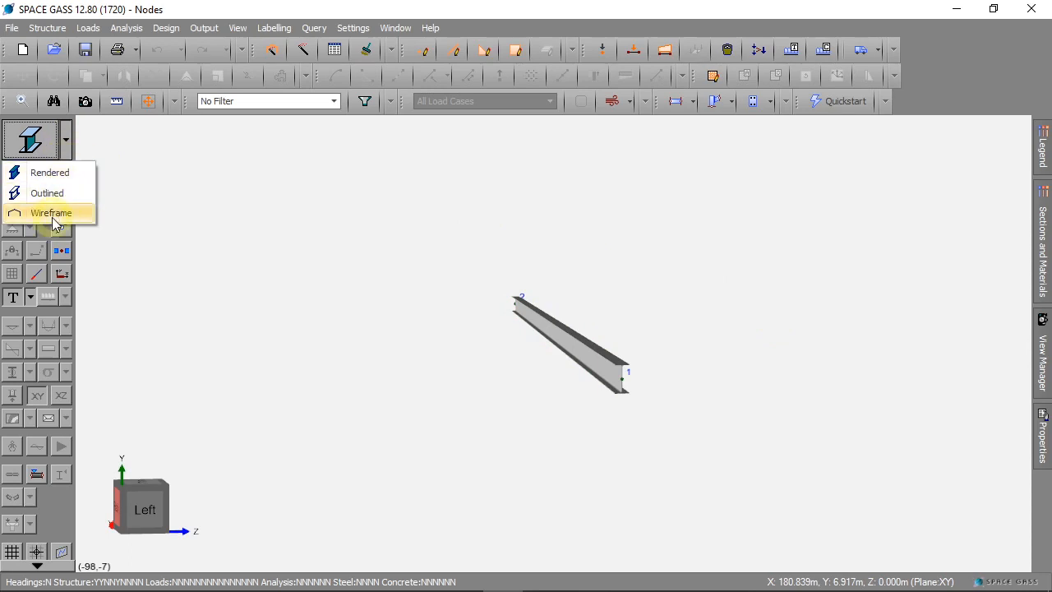
left_click(51, 213)
left_click_drag(603, 415, 492, 415)
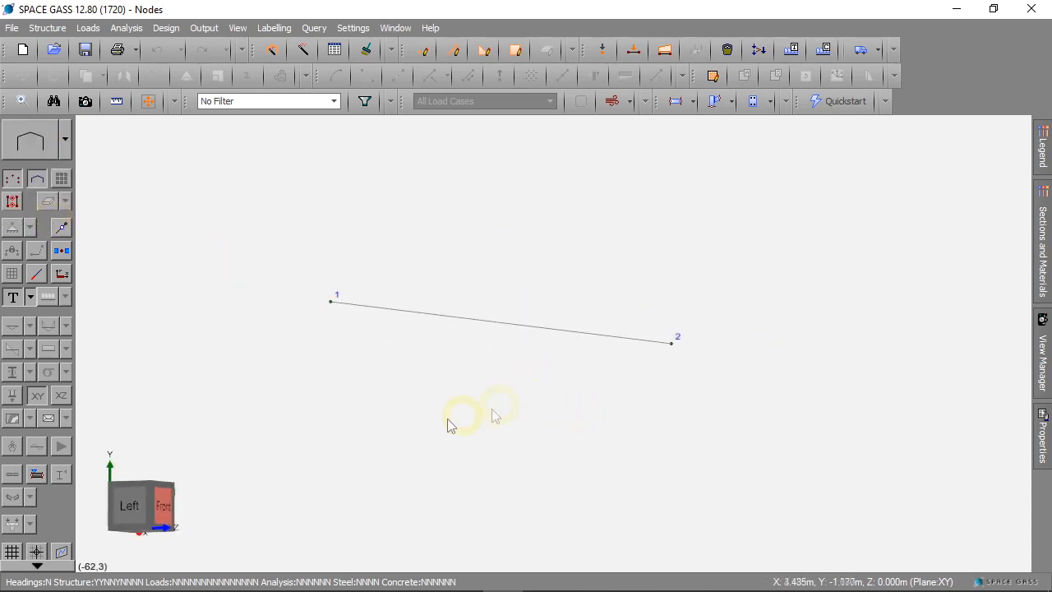
left_click(158, 501)
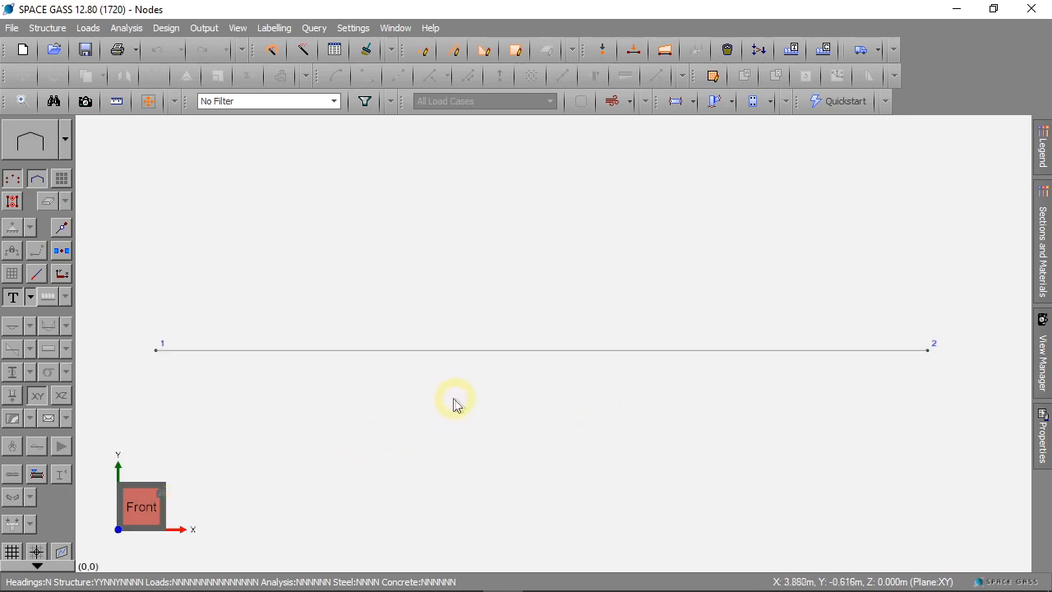
Step: Set the display mode to Rendered and examine member 1 at an angle and from the front, including its property summary
left_click(64, 140)
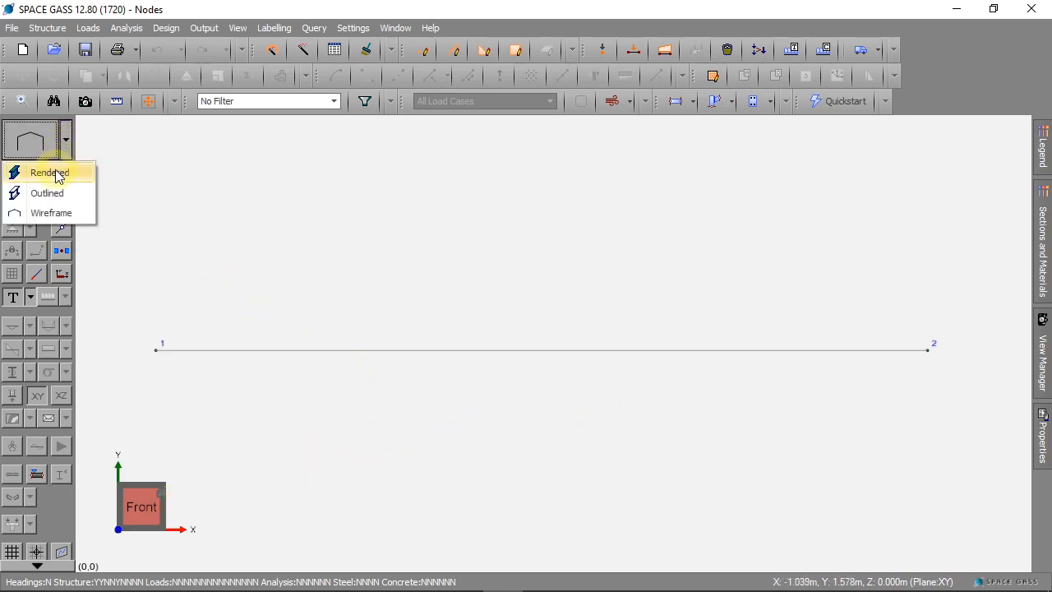
left_click(57, 174)
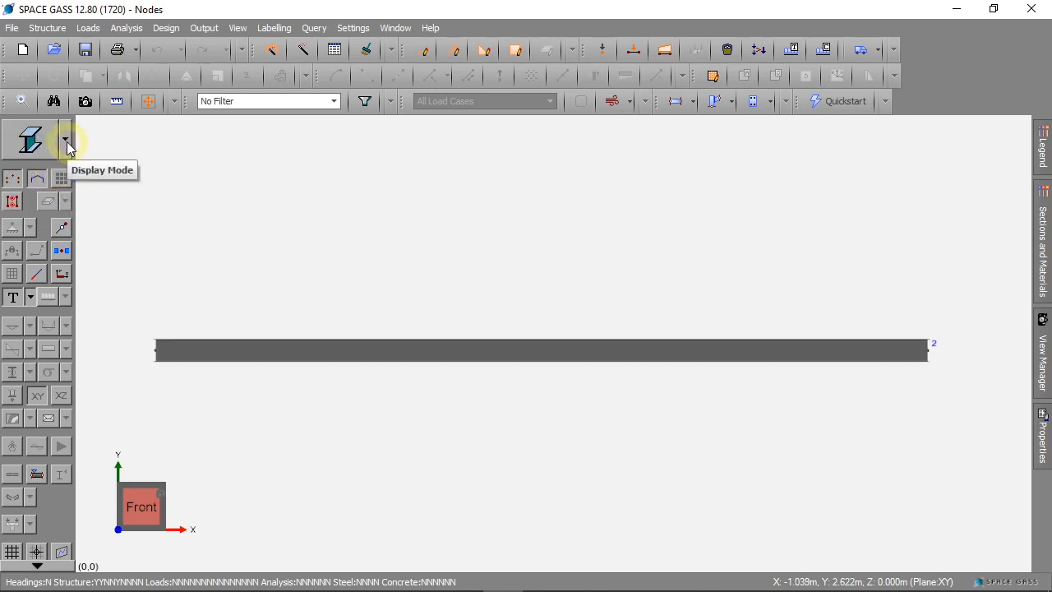
middle_click_drag(298, 390, 410, 386)
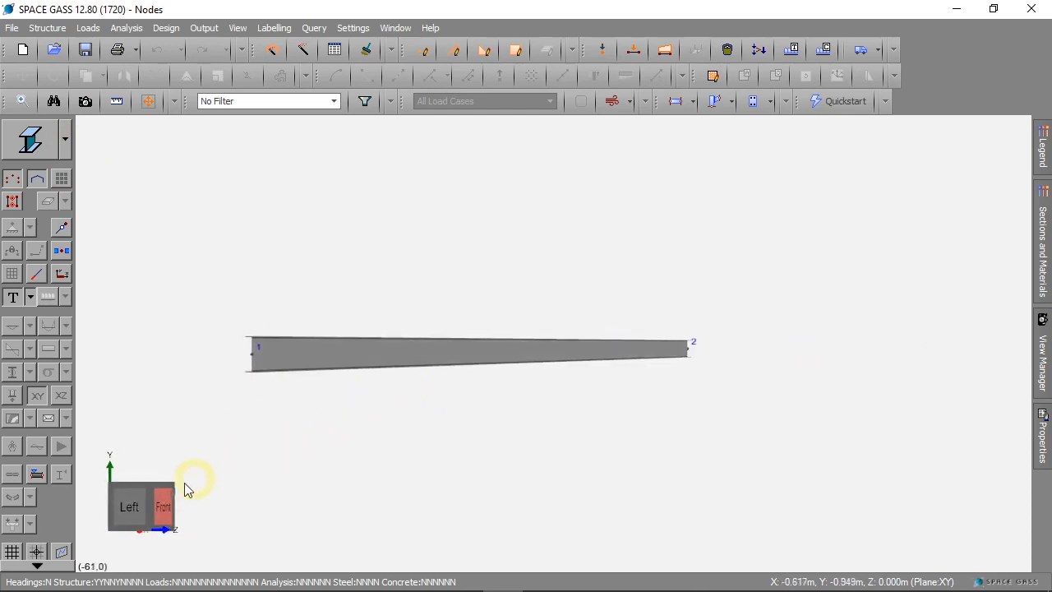
left_click(164, 501)
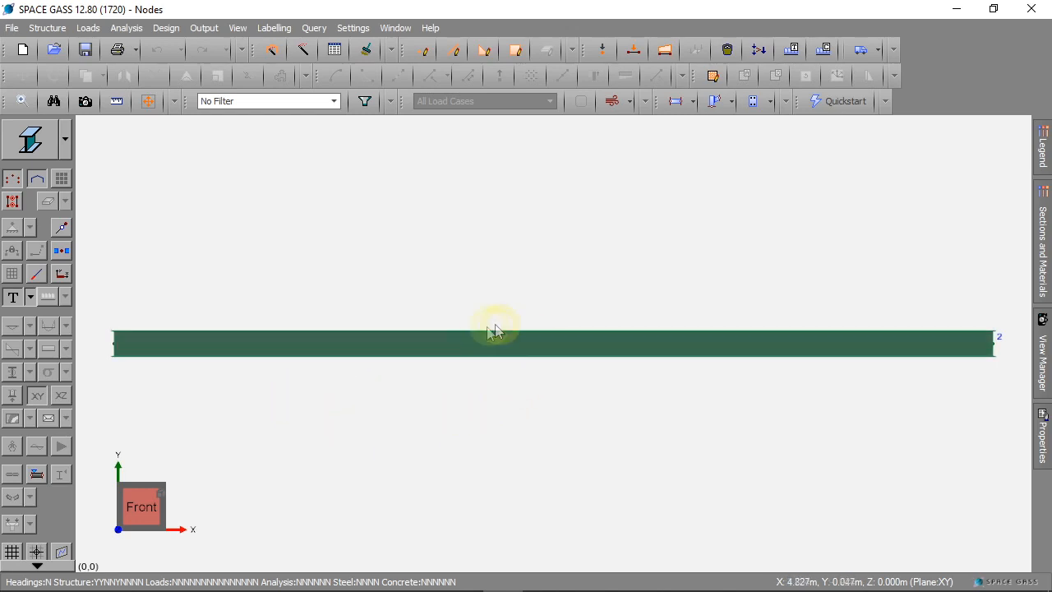
mouse_move(419, 346)
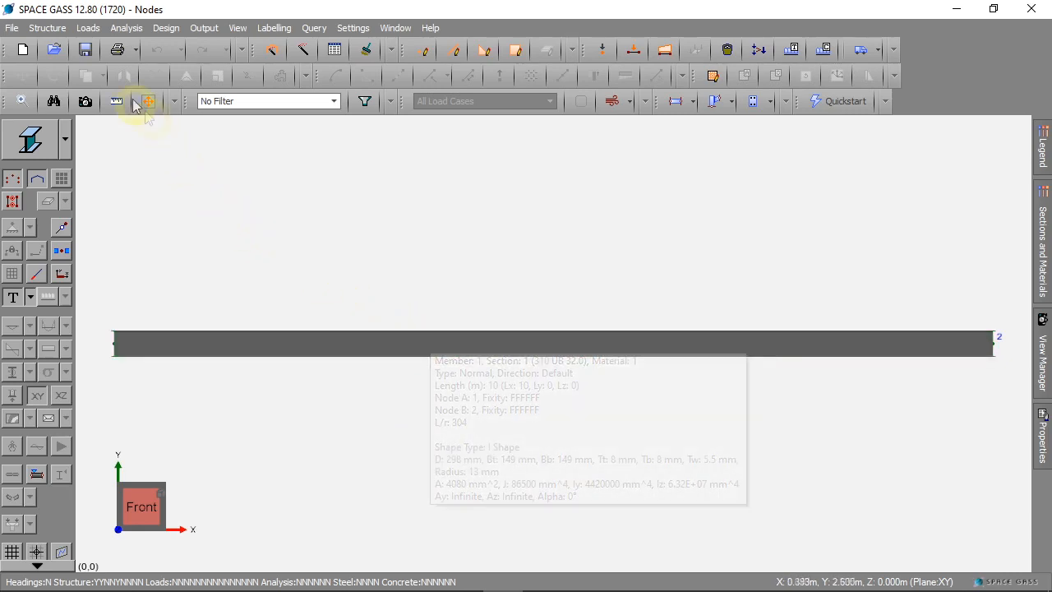
Step: Open the material properties datasheet and add a new row for material 1
left_click(48, 28)
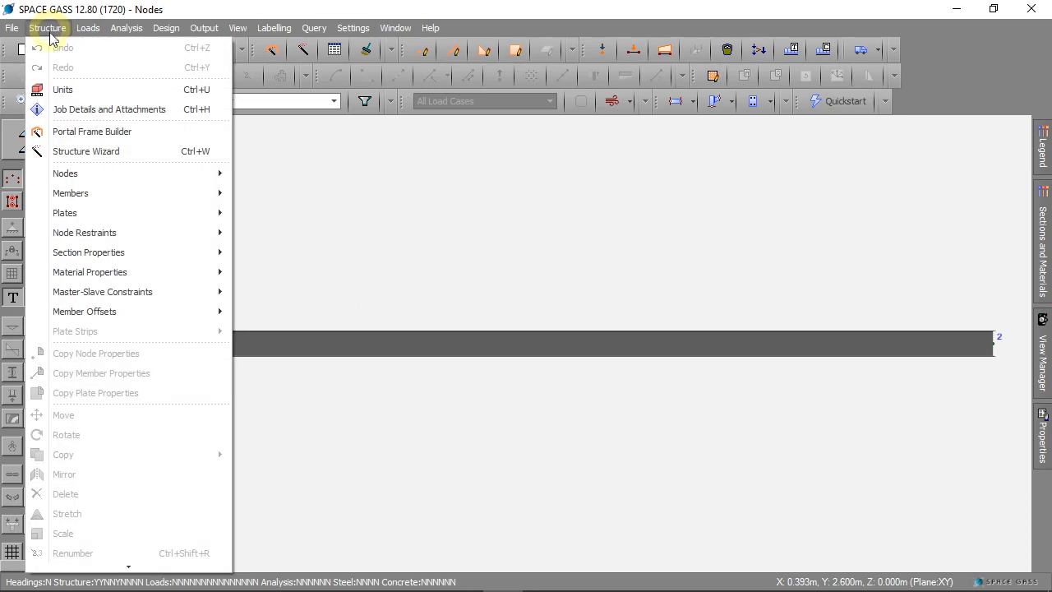
mouse_move(117, 276)
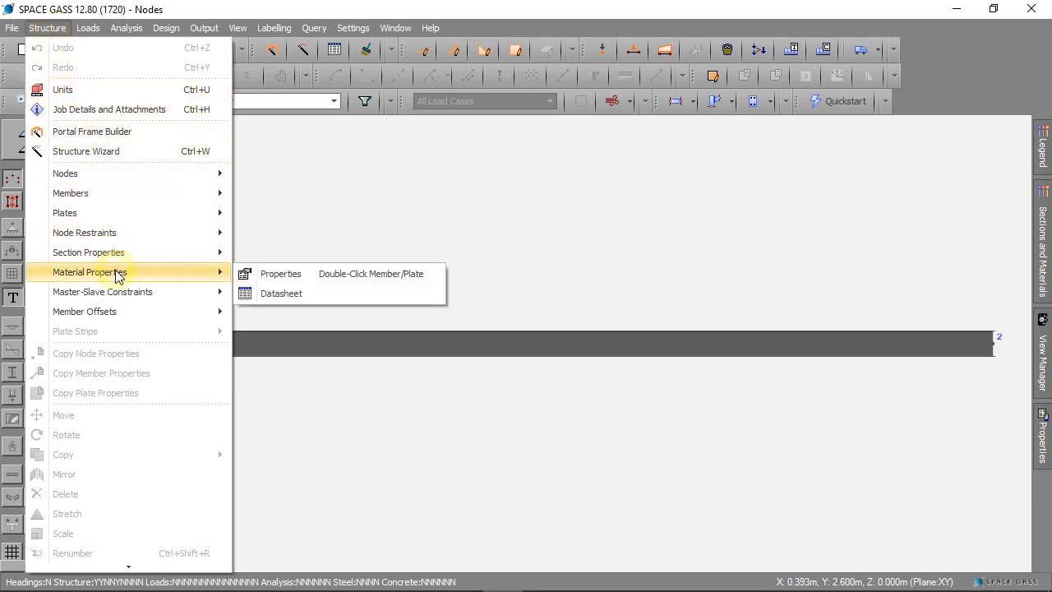
left_click(280, 295)
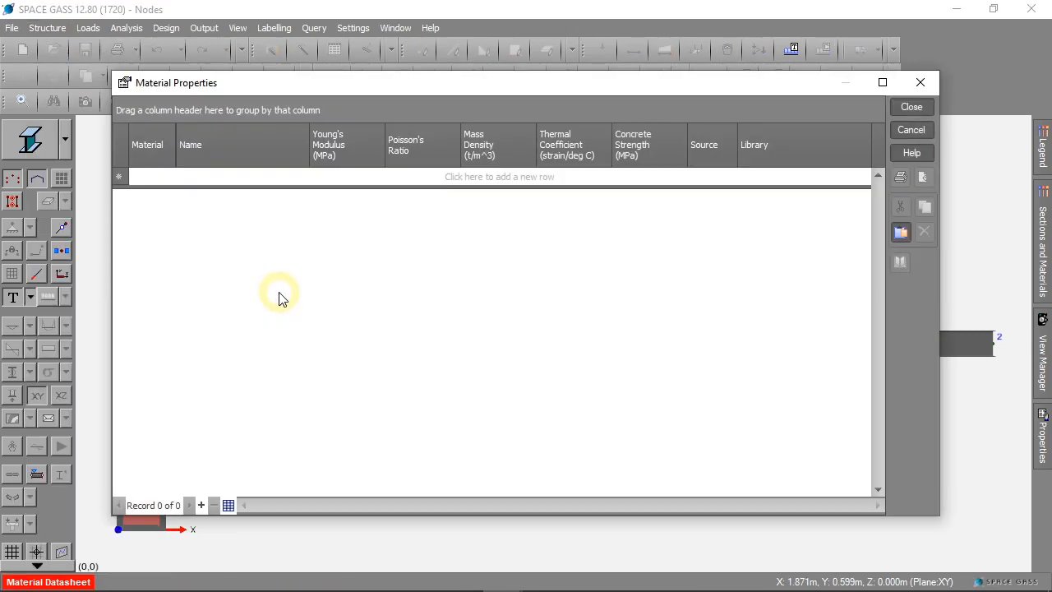
left_click(151, 178)
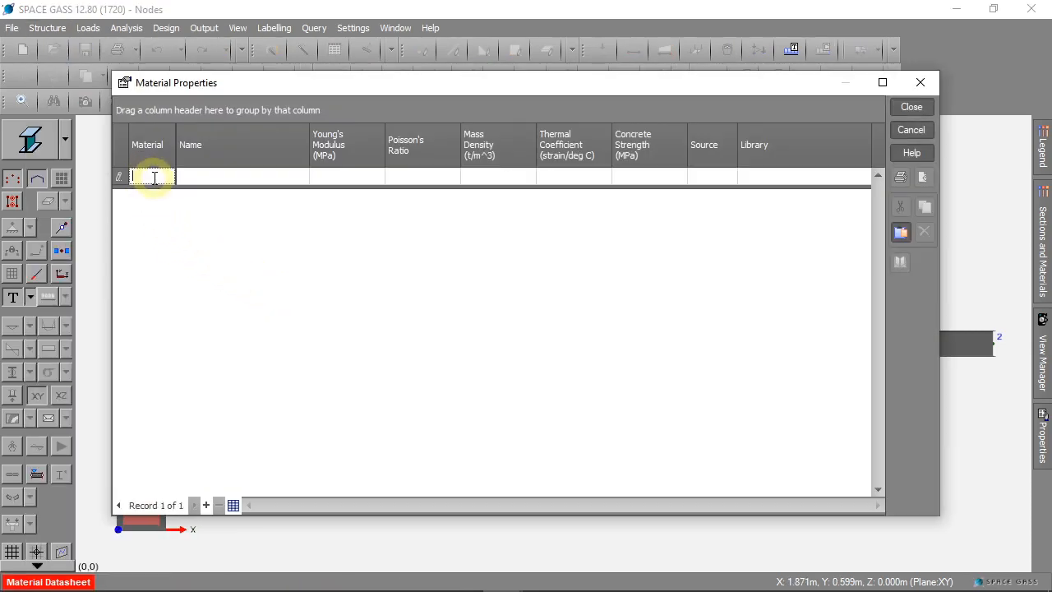
type("1")
key("Tab")
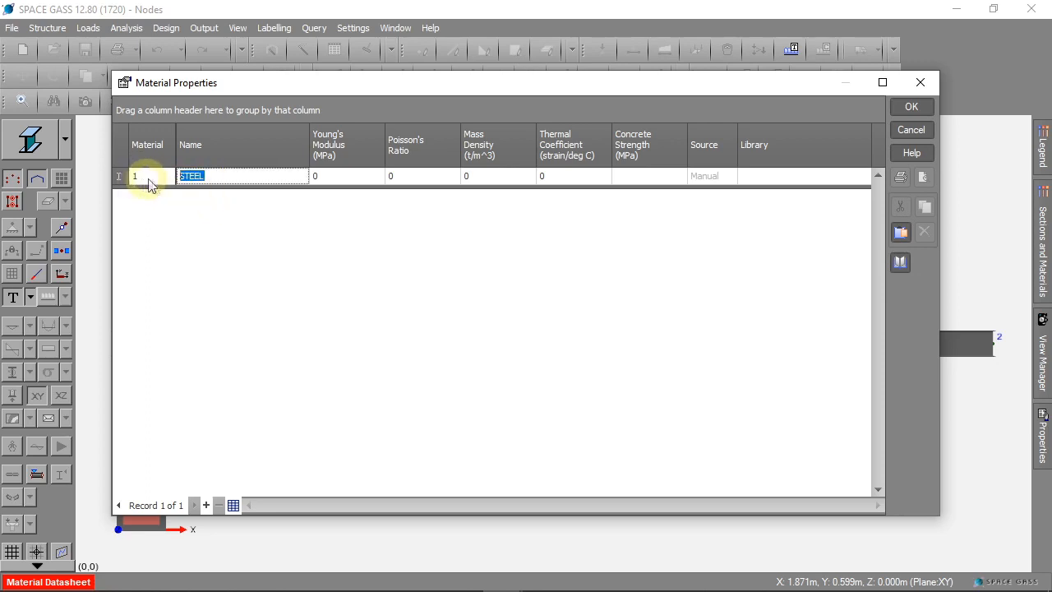
Step: Assign STEEL from the Aust material library to material 1 and save the material datasheet
left_click(900, 263)
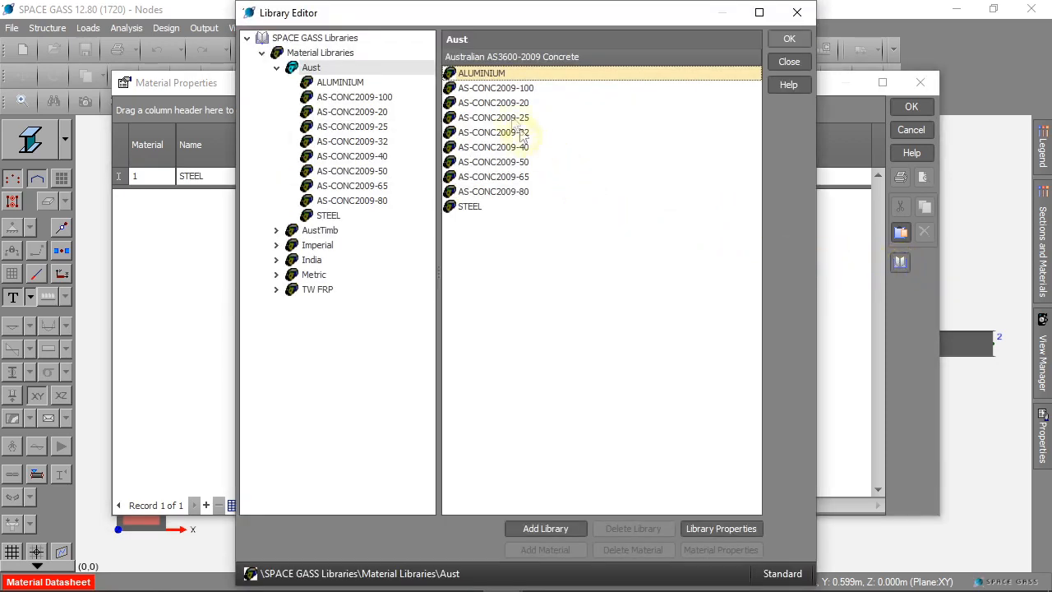
left_click(474, 208)
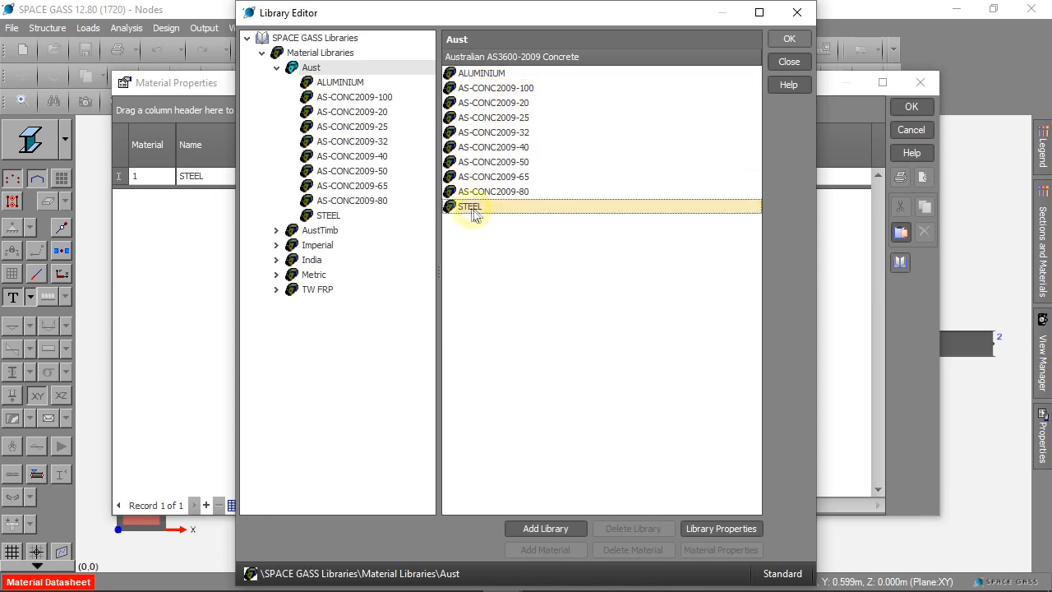
double_click(473, 210)
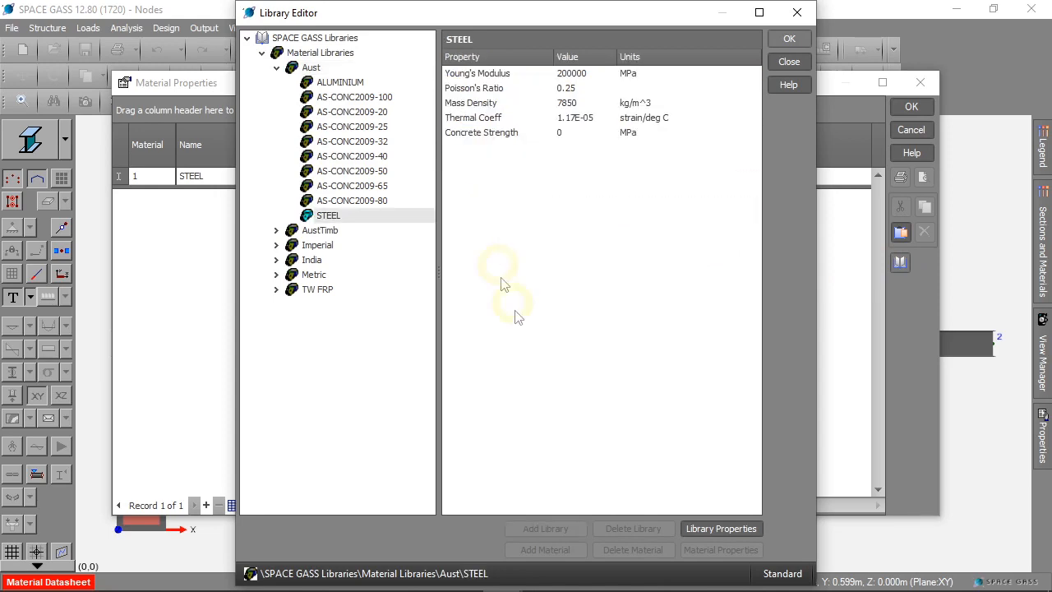
left_click(787, 40)
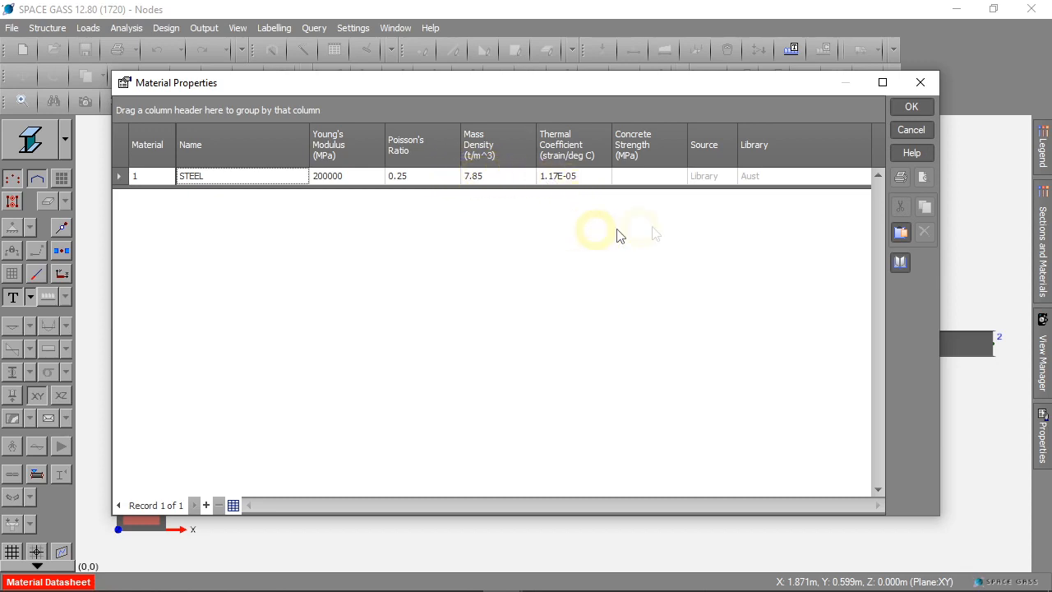
left_click(914, 106)
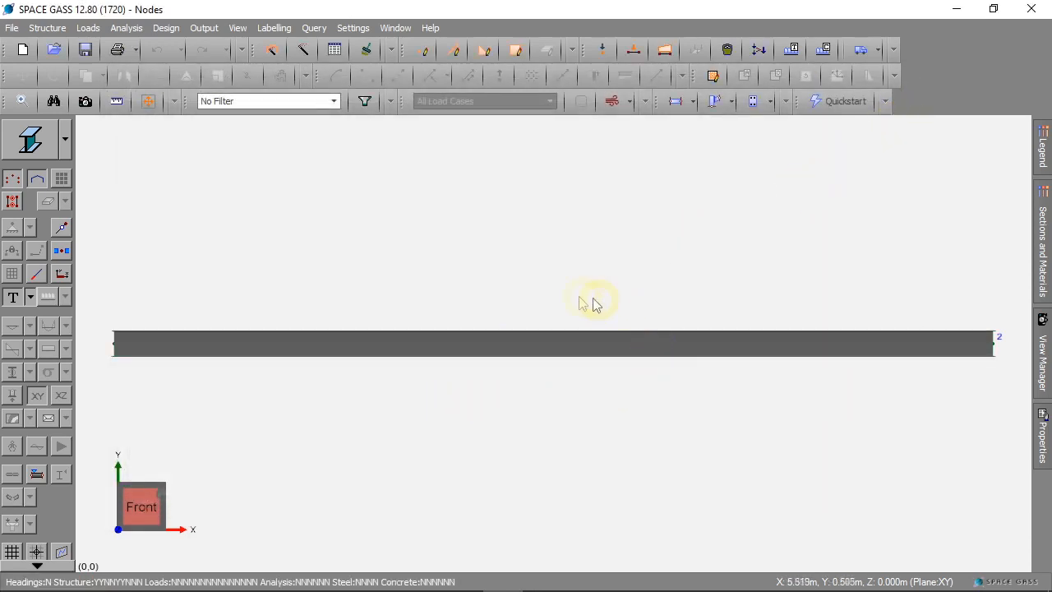
mouse_move(690, 355)
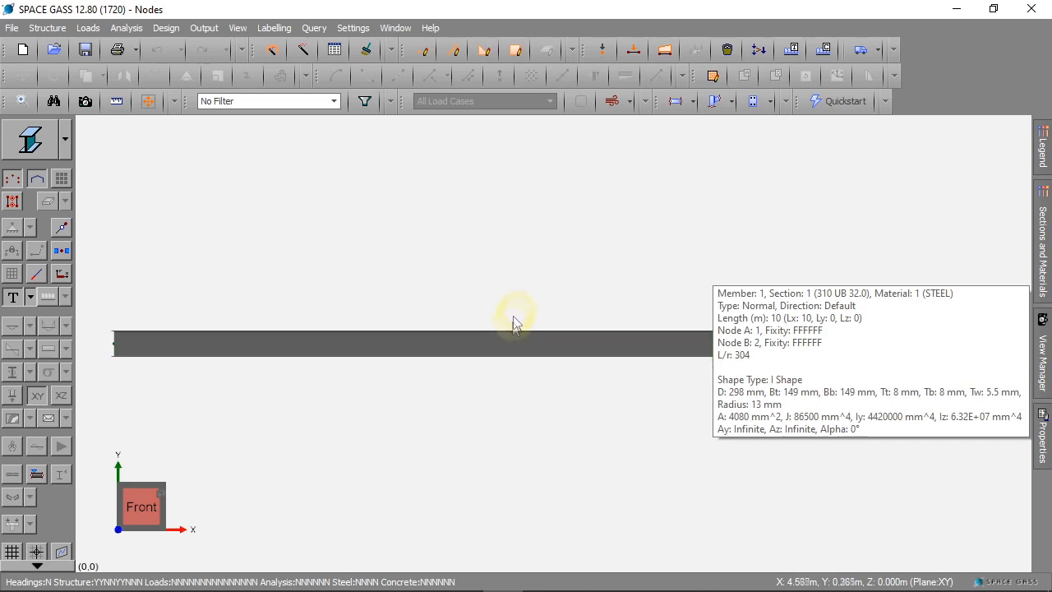